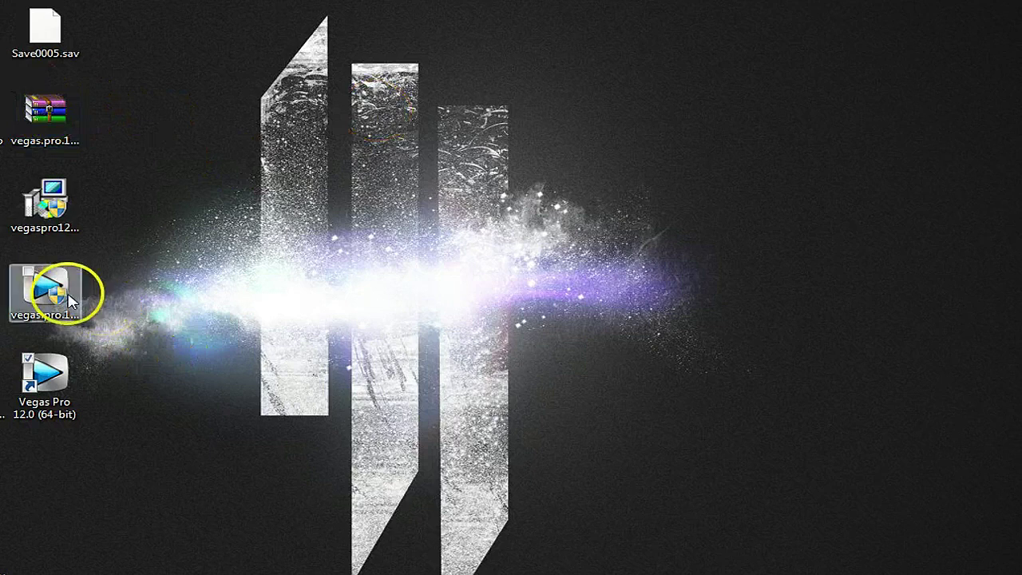
Step: Select the vegas.pro file on the desktop, then clear the selection
{"action": "left_click", "coordinate": [42, 291]}
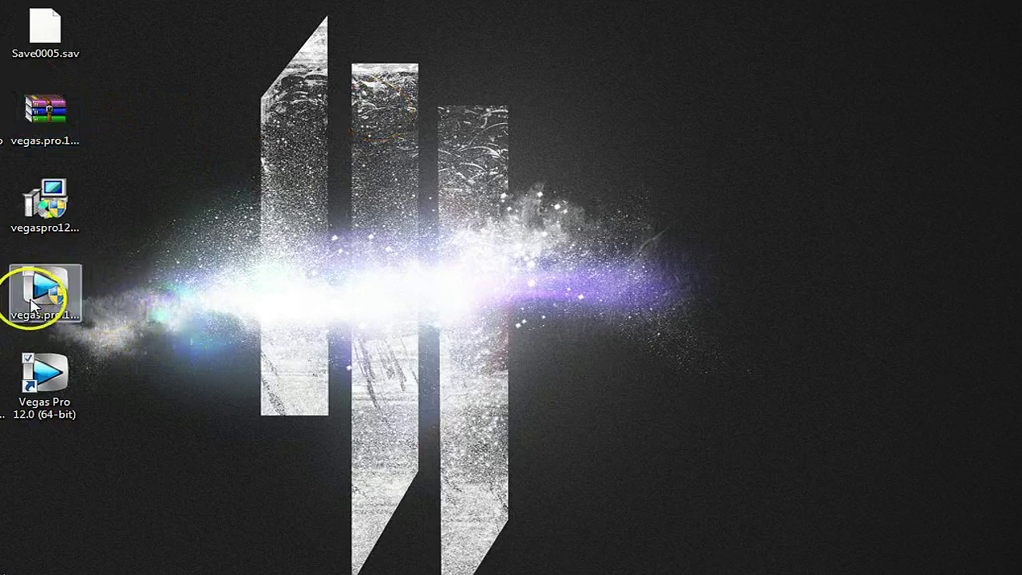
{"action": "left_click", "coordinate": [206, 296]}
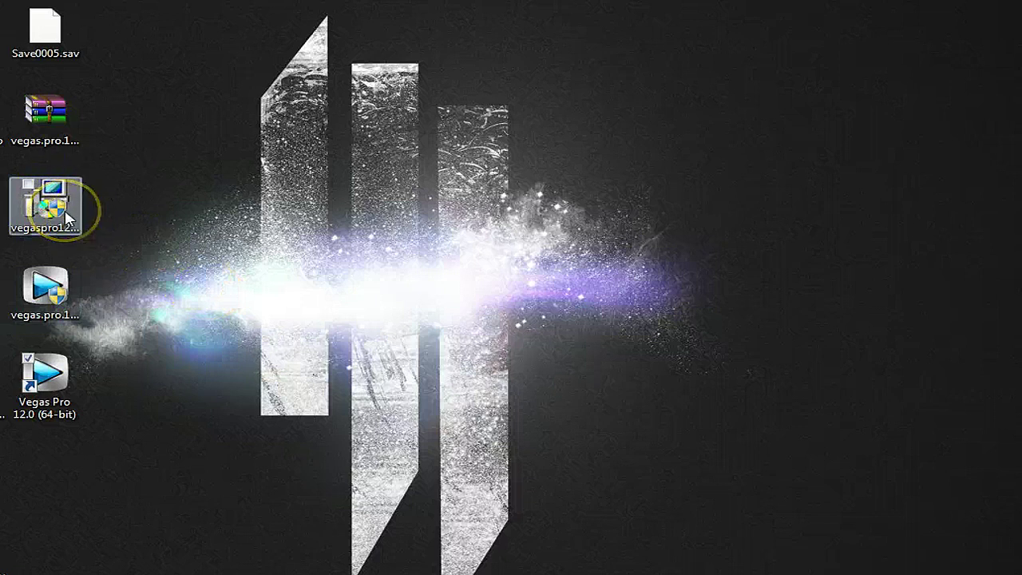
{"action": "left_click", "coordinate": [207, 217]}
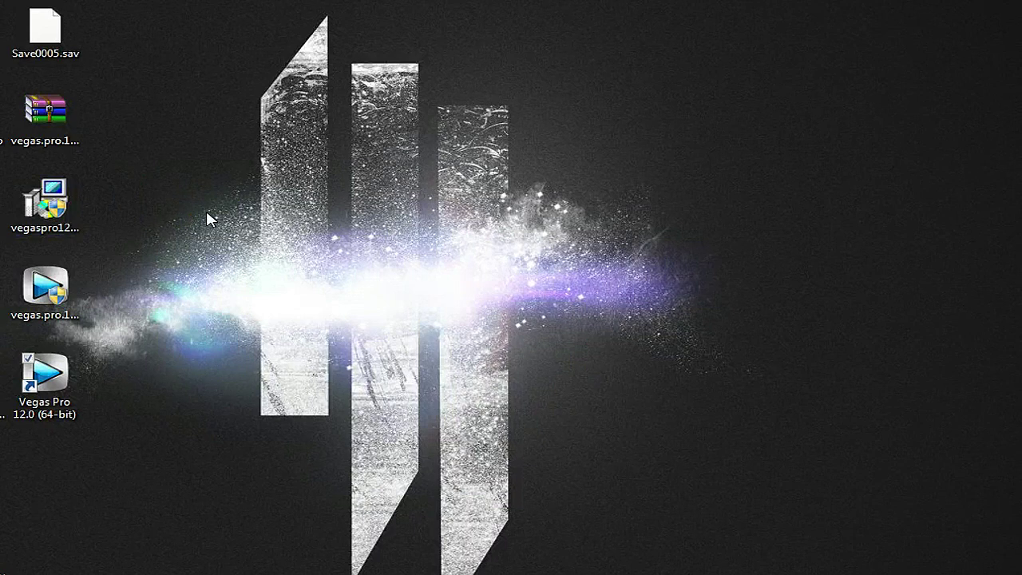
{"action": "left_click", "coordinate": [413, 169]}
Step: Click at several spots across the screen
{"action": "left_click", "coordinate": [661, 235]}
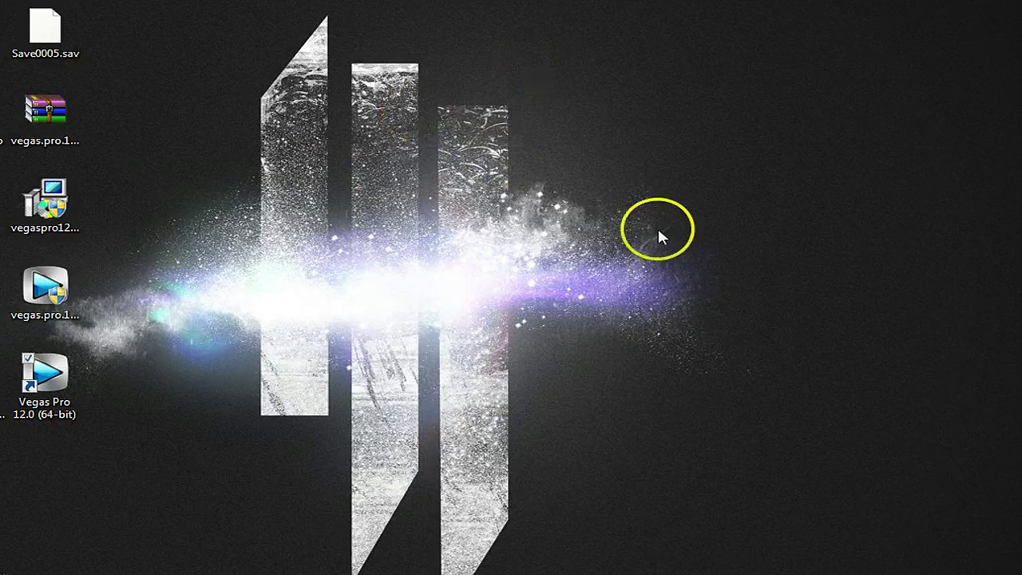
{"action": "left_click", "coordinate": [477, 237]}
{"action": "left_click", "coordinate": [543, 155]}
{"action": "left_click", "coordinate": [644, 183]}
{"action": "left_click", "coordinate": [628, 334]}
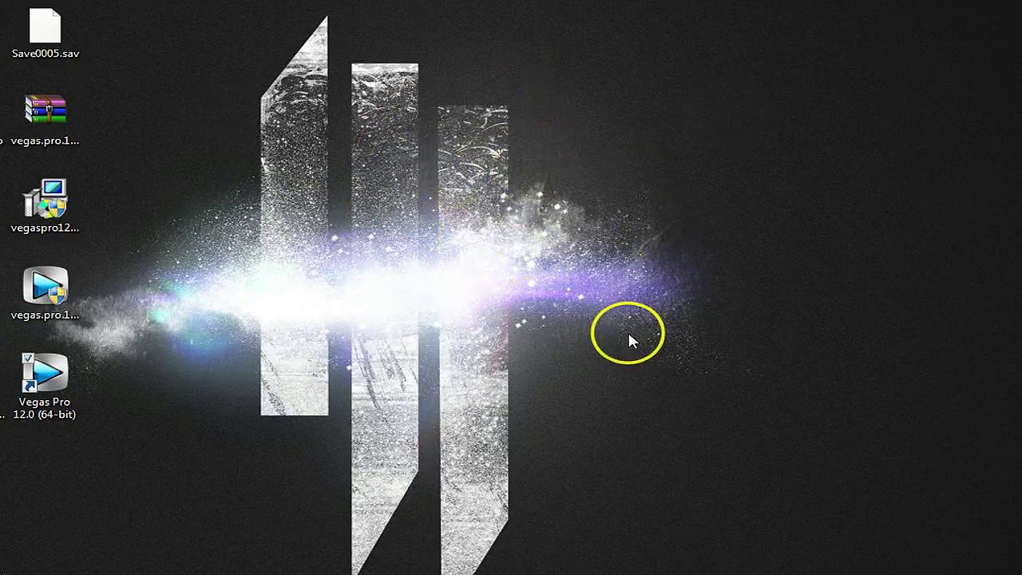
{"action": "left_click", "coordinate": [609, 285]}
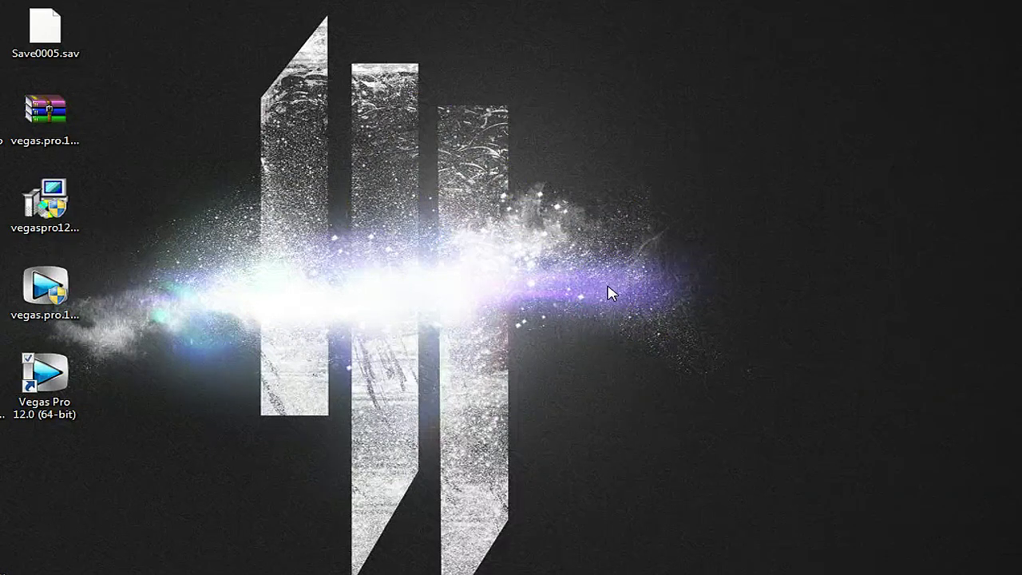
{"action": "left_click", "coordinate": [469, 363]}
Step: Run the vegaspro12.0.367 installer from its desktop icon
{"action": "left_click", "coordinate": [172, 291]}
{"action": "left_click", "coordinate": [127, 223]}
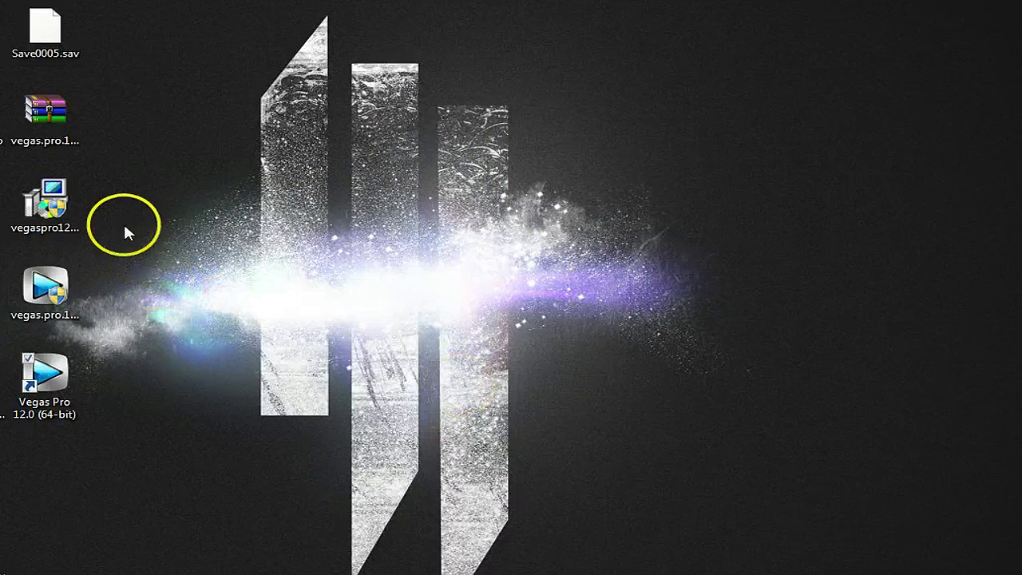
{"action": "left_click", "coordinate": [90, 229]}
{"action": "left_click", "coordinate": [54, 218]}
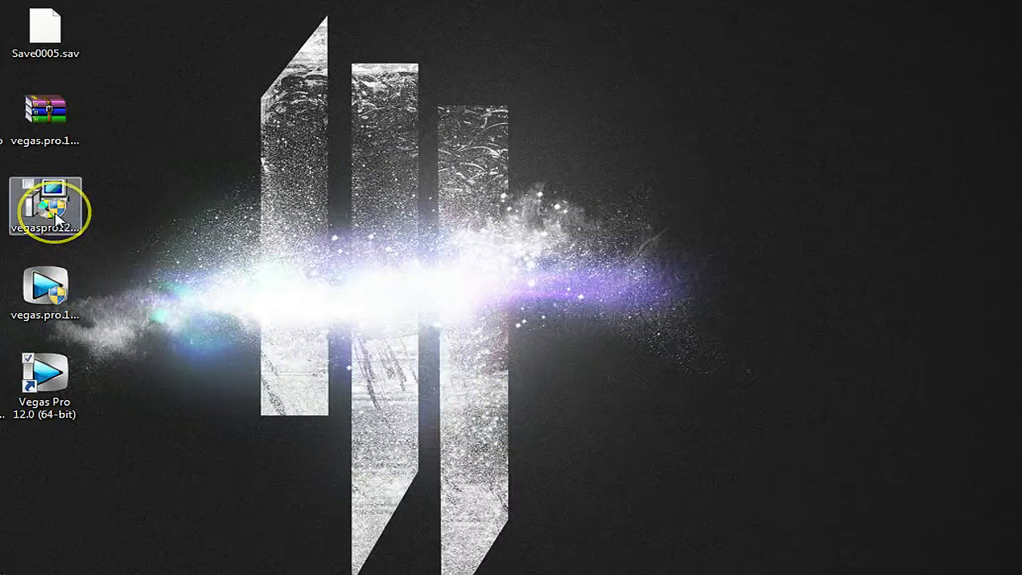
{"action": "double_click", "coordinate": [54, 218]}
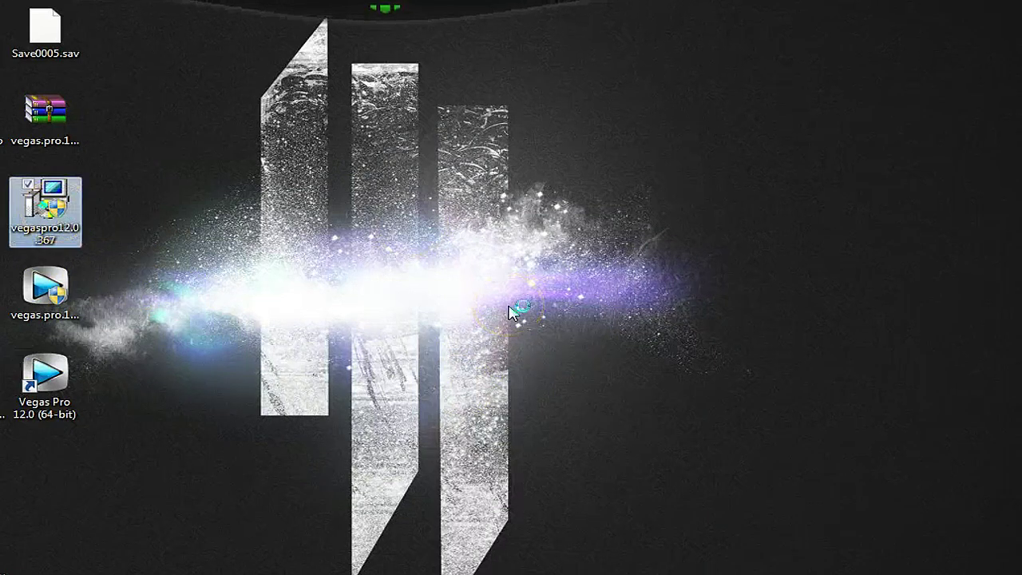
{"action": "left_click", "coordinate": [444, 297]}
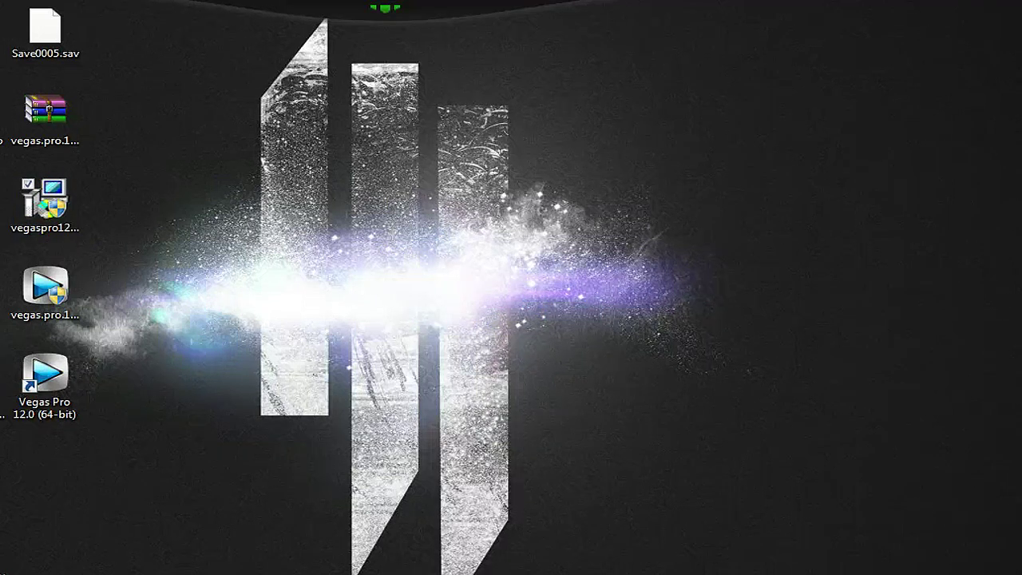
{"action": "left_click", "coordinate": [514, 257]}
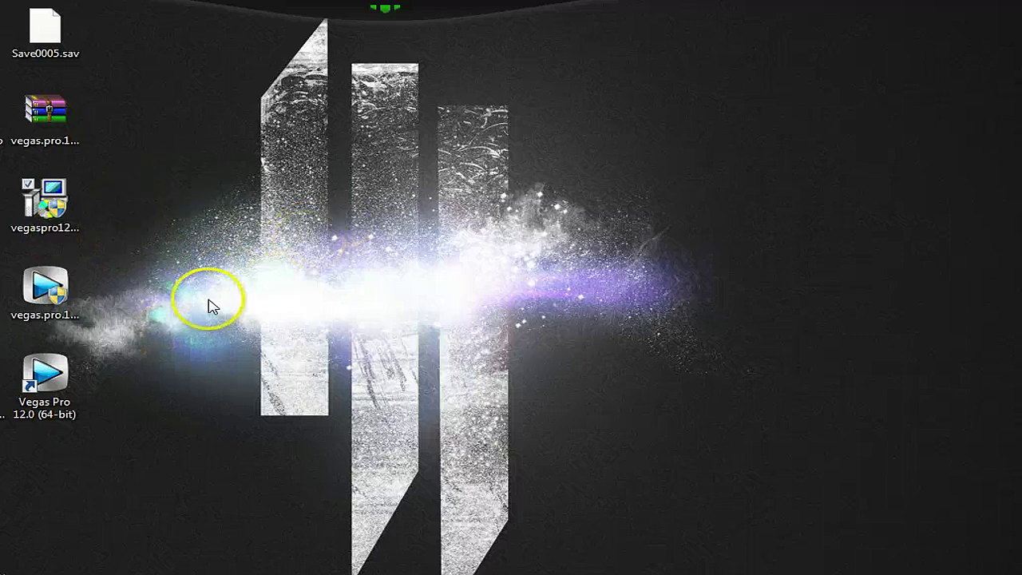
Step: Open the vegas.pro file, check the speaker volume, then run the Vegas Pro 12 patch
{"action": "double_click", "coordinate": [32, 294]}
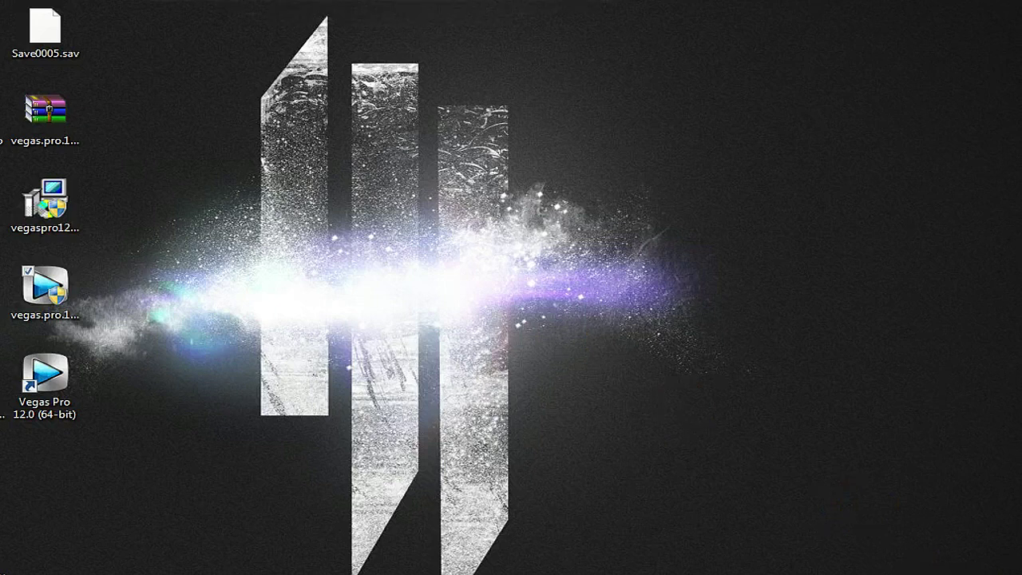
{"action": "left_click", "coordinate": [958, 571]}
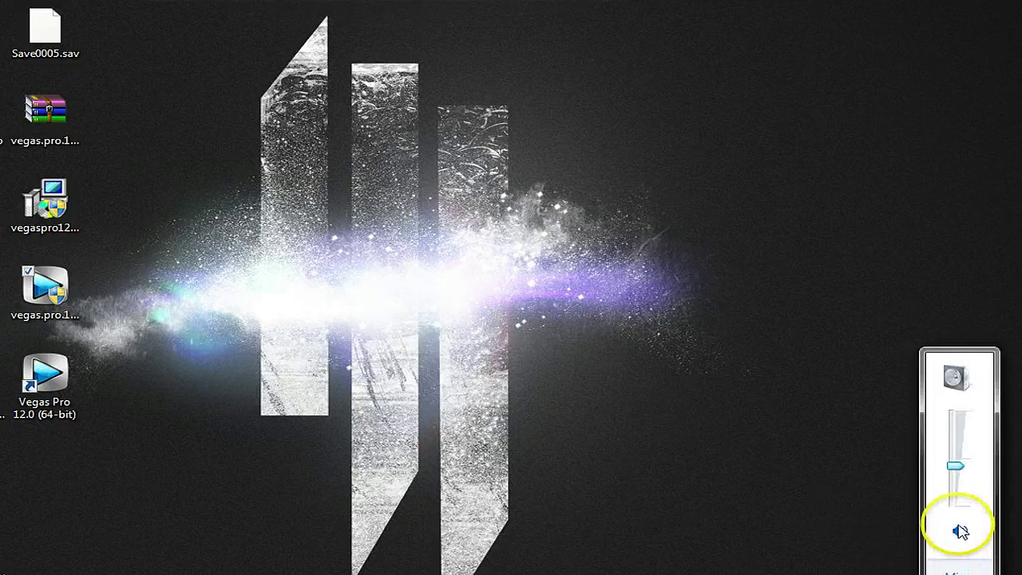
{"action": "left_click", "coordinate": [519, 426]}
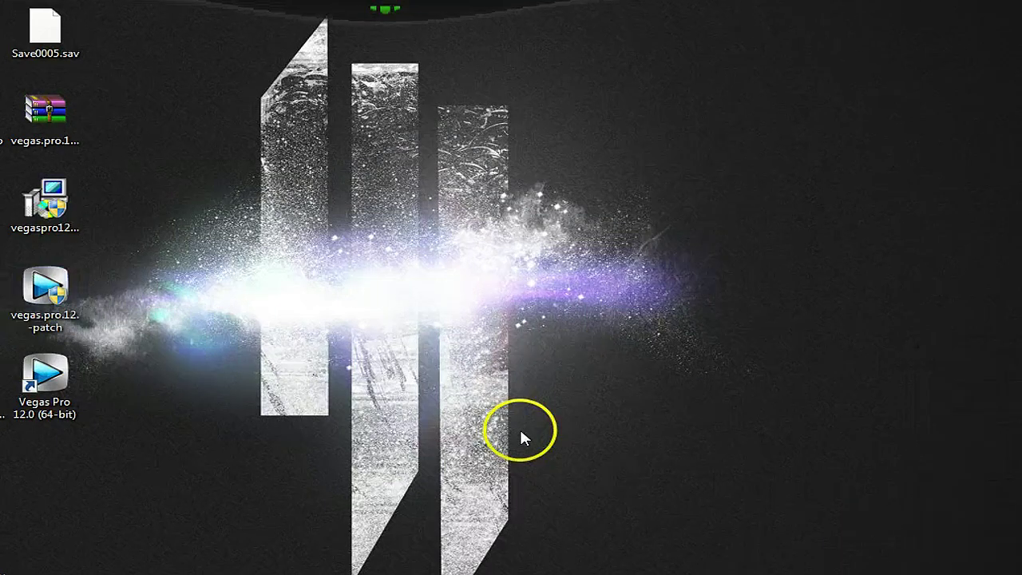
{"action": "double_click", "coordinate": [52, 292]}
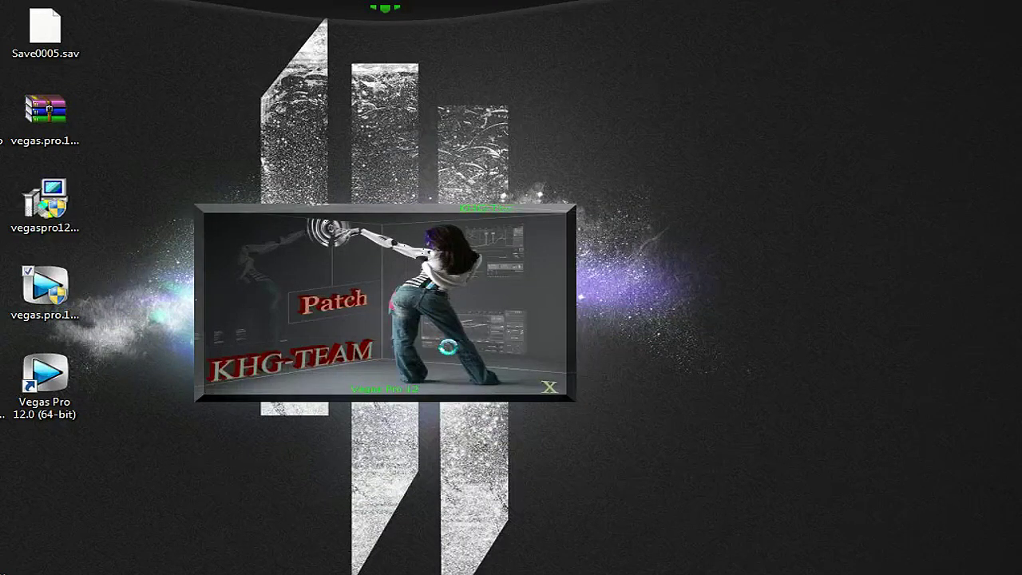
Step: Apply the KHG-Team patch to Vegas Pro 12, then close the patcher window
{"action": "left_click", "coordinate": [485, 216]}
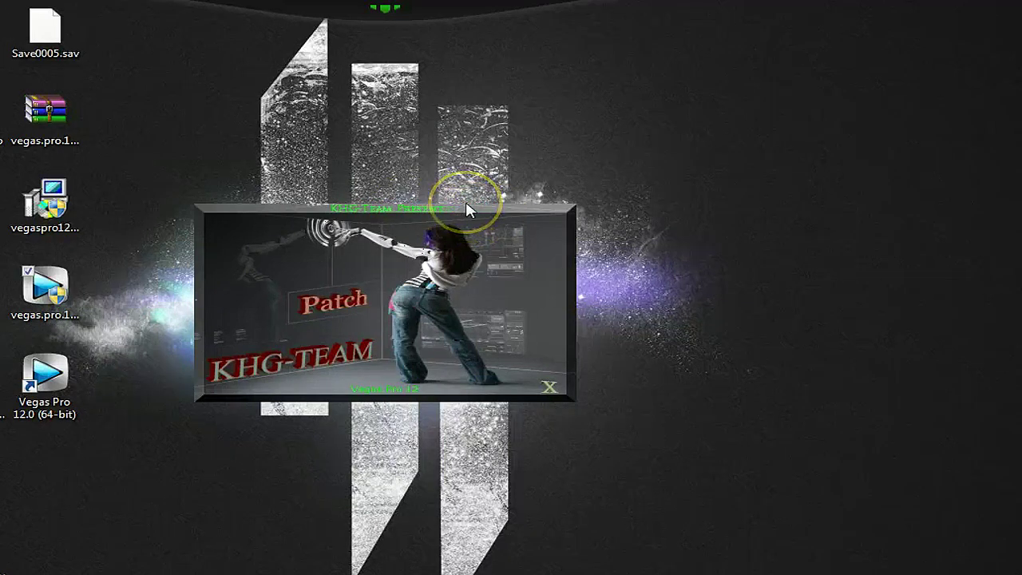
{"action": "left_click", "coordinate": [364, 210]}
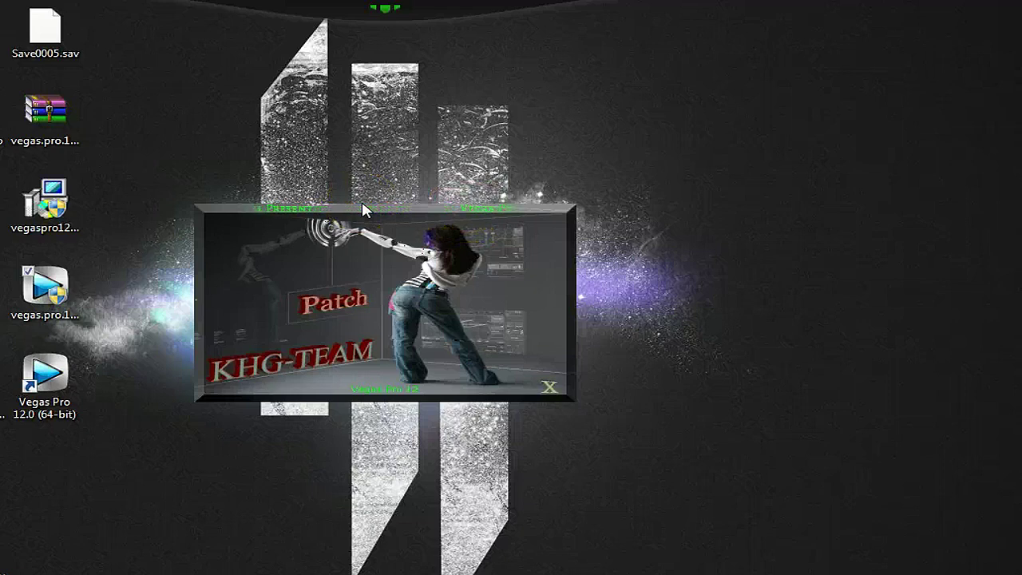
{"action": "left_click", "coordinate": [591, 299]}
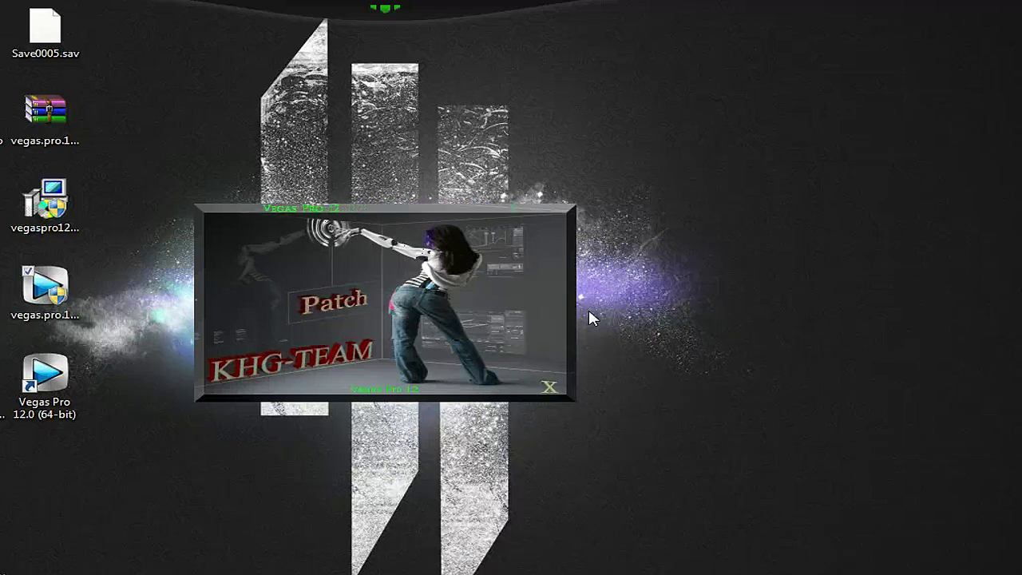
{"action": "left_click", "coordinate": [443, 273]}
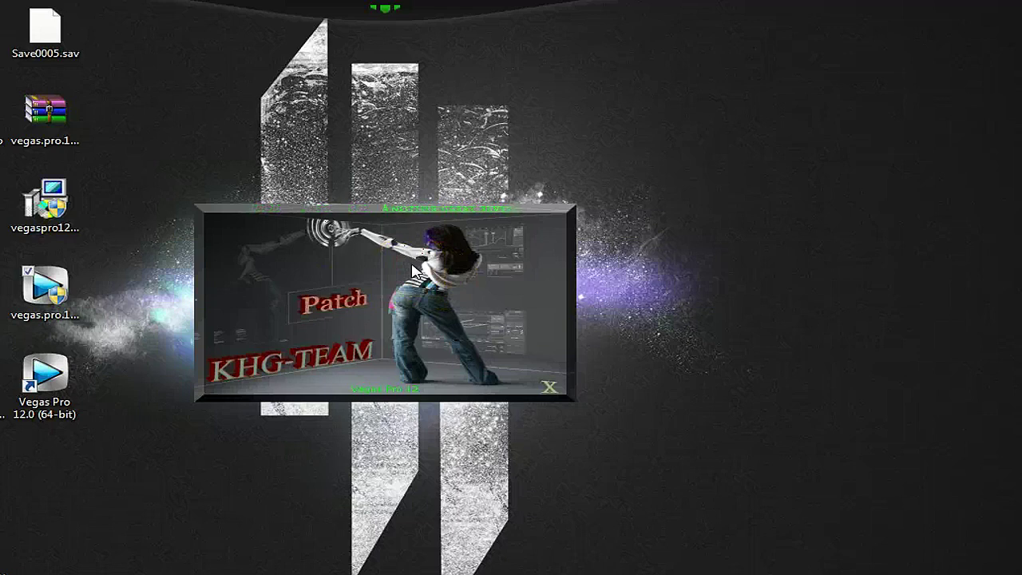
{"action": "left_click", "coordinate": [326, 301]}
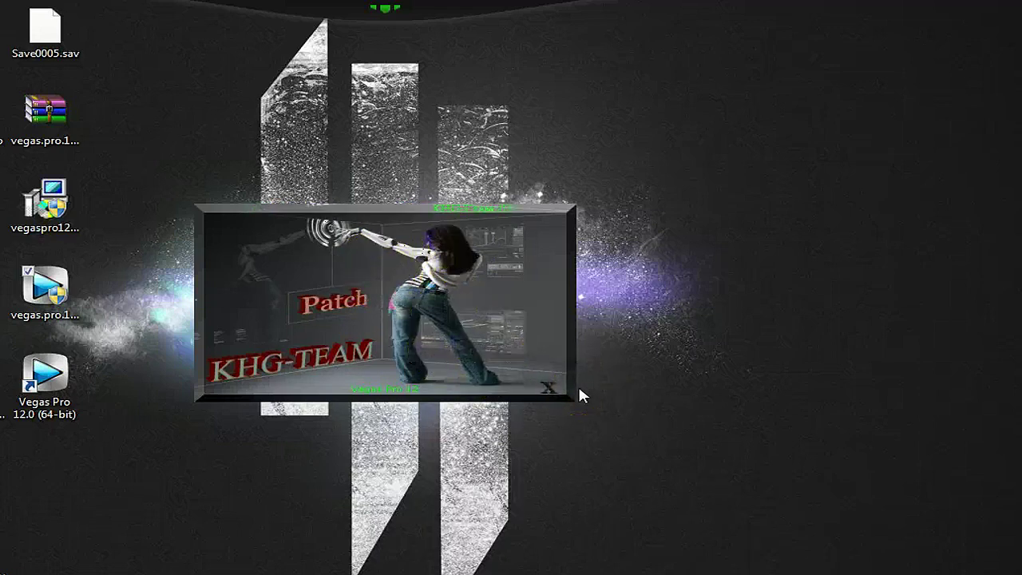
{"action": "left_click", "coordinate": [550, 390]}
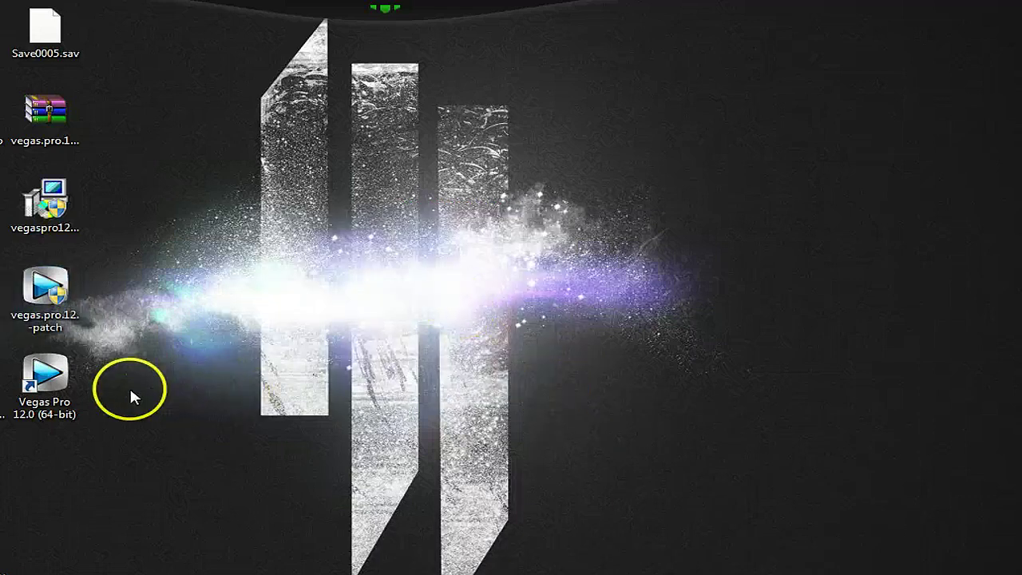
Step: Launch Vegas Pro 12.0 (64-bit), close the floating window, and reposition the main window
{"action": "double_click", "coordinate": [45, 373]}
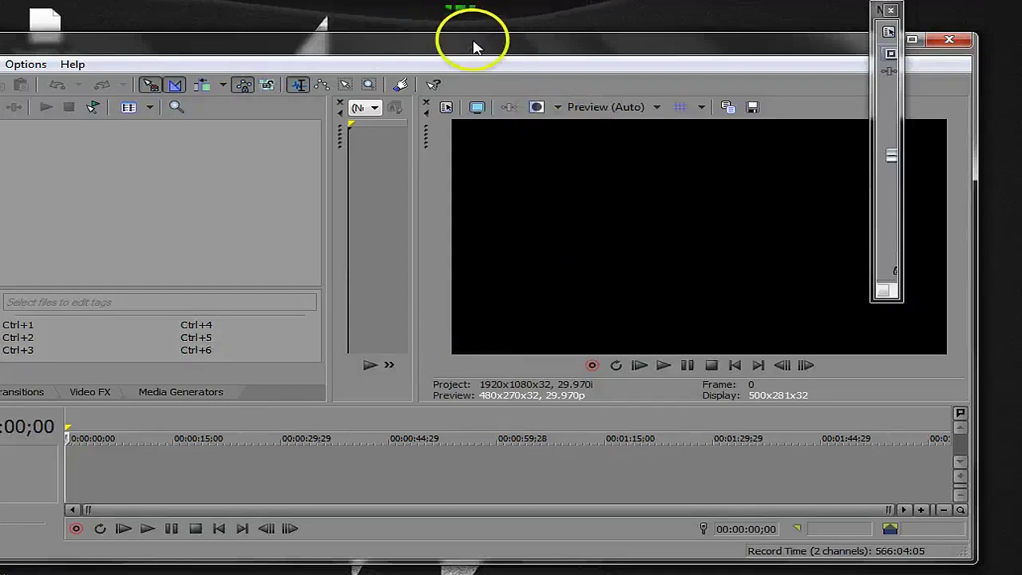
{"action": "left_click_drag", "start_coordinate": [473, 46], "coordinate": [506, 78]}
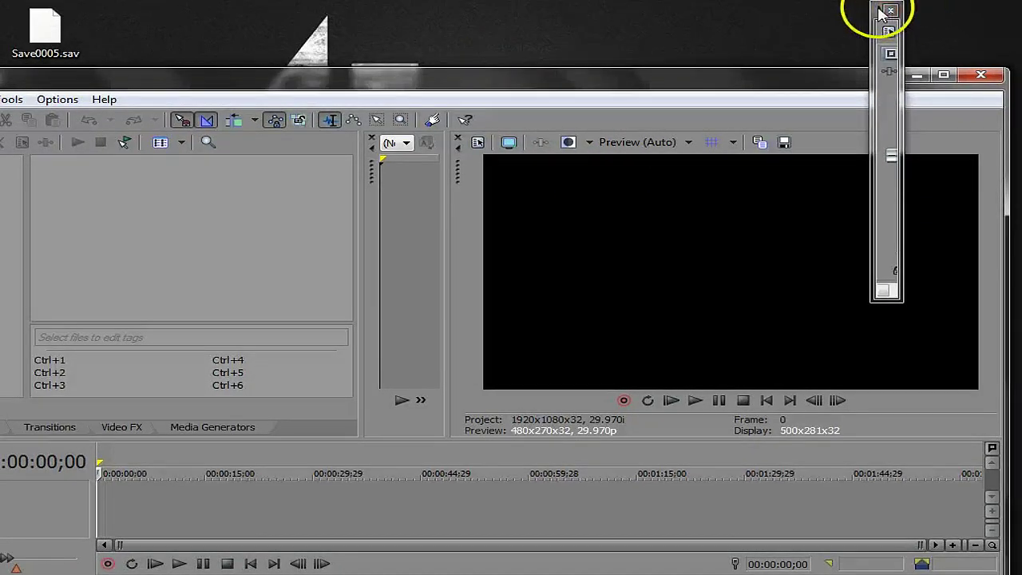
{"action": "left_click", "coordinate": [889, 11]}
{"action": "left_click_drag", "start_coordinate": [689, 83], "coordinate": [711, 37]}
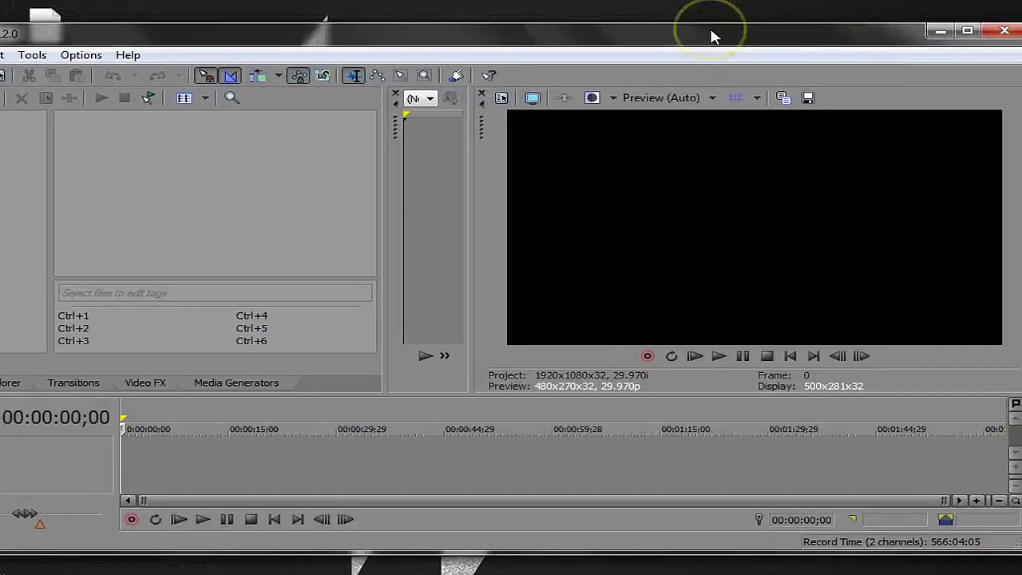